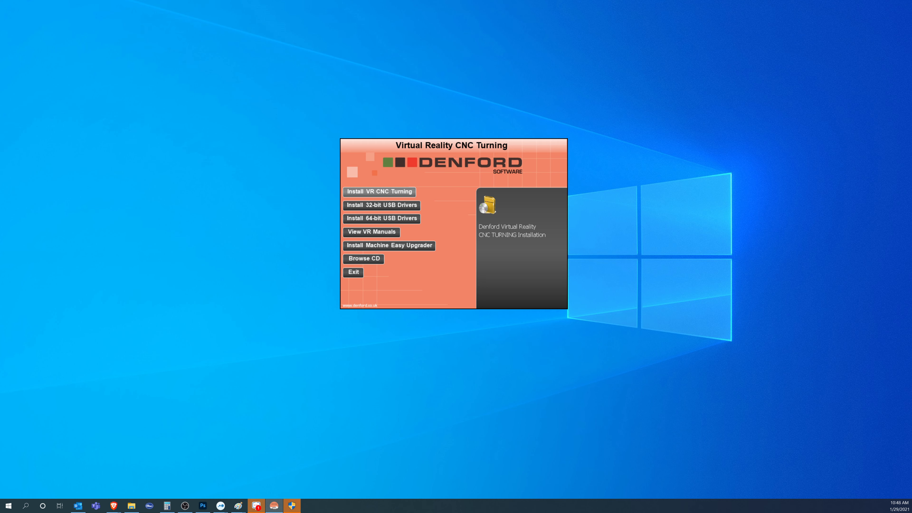
Step: Install Denford VRTurning V1 with the setup wizard, accepting the license terms, and choose Turn270Pro as the machine type
{"action": "left_click", "coordinate": [292, 505]}
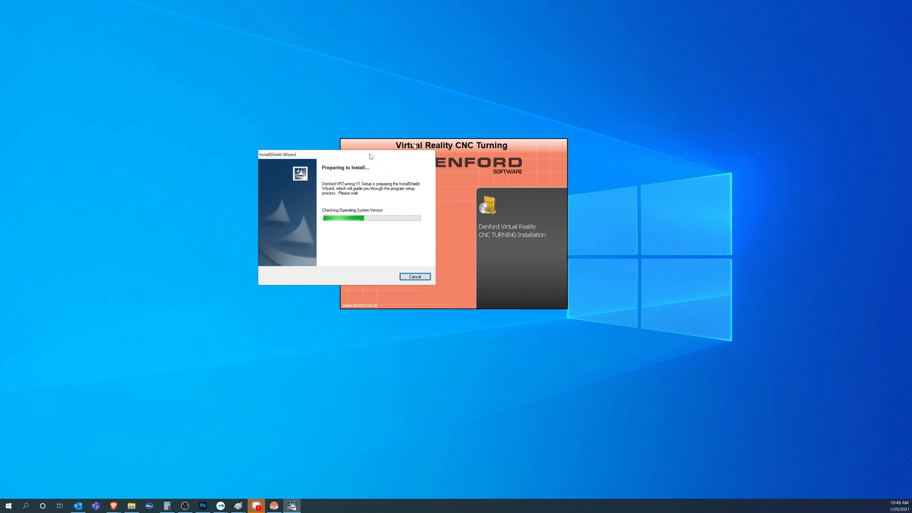
{"action": "left_click_drag", "start_coordinate": [370, 154], "coordinate": [424, 143]}
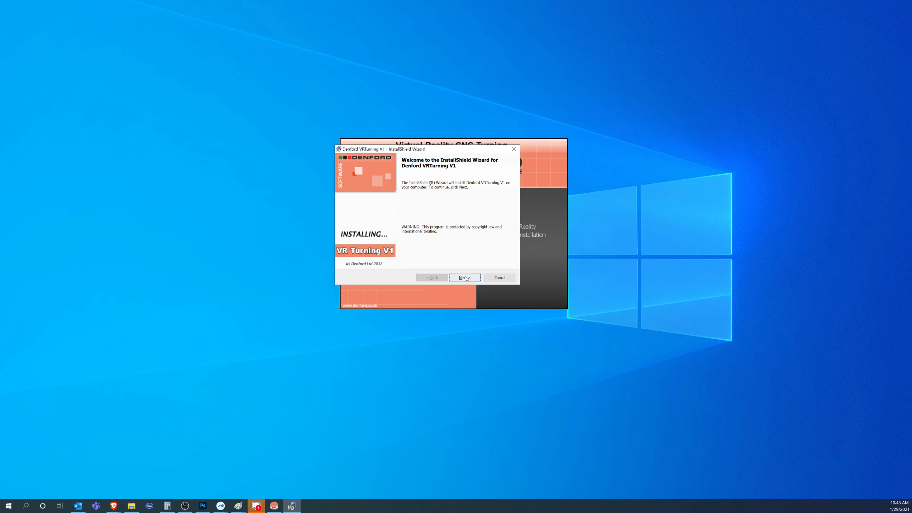
{"action": "left_click", "coordinate": [465, 278]}
{"action": "left_click", "coordinate": [364, 251]}
{"action": "left_click", "coordinate": [473, 280]}
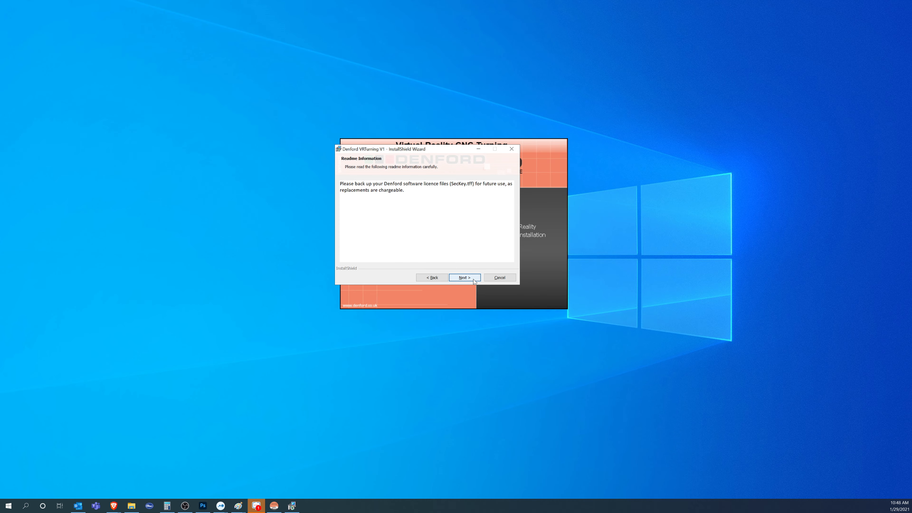
{"action": "left_click", "coordinate": [473, 280]}
{"action": "left_click", "coordinate": [468, 278]}
{"action": "left_click", "coordinate": [468, 277]}
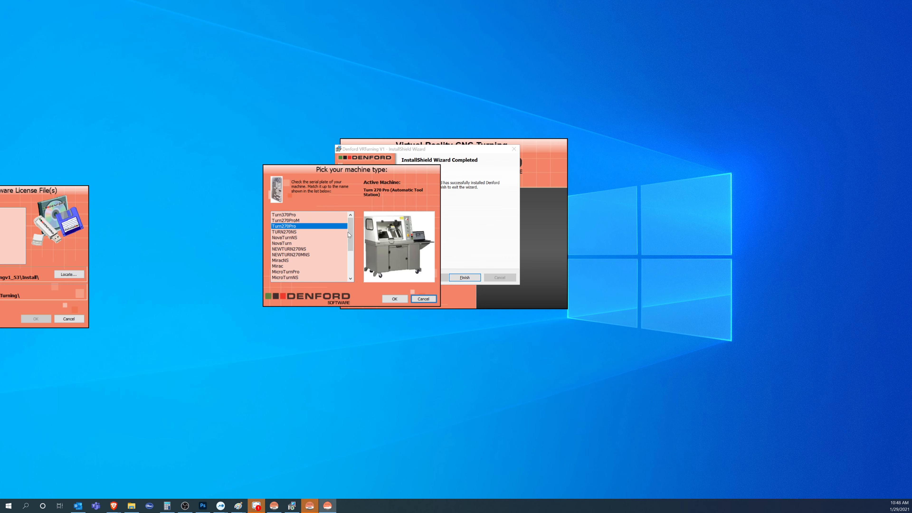
{"action": "left_click", "coordinate": [400, 298]}
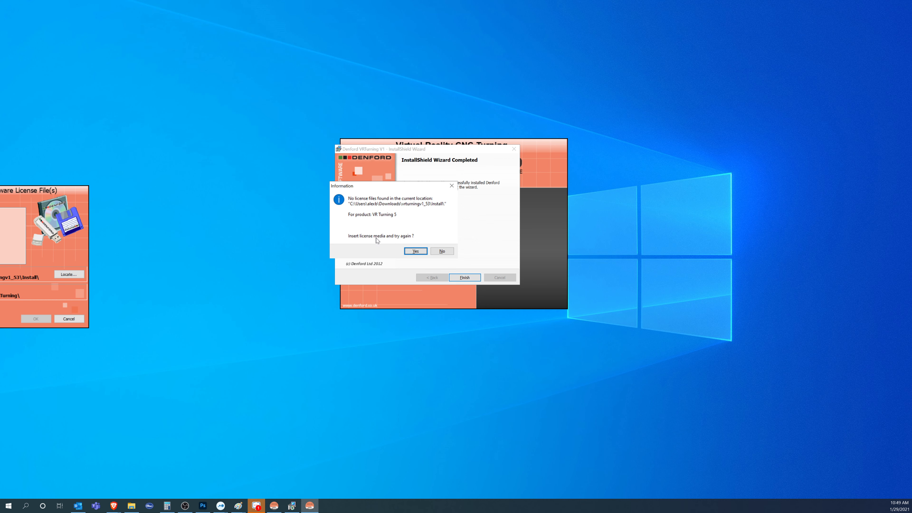
Step: Dismiss the missing-license notice and the folder browser, and move the license installation window in front of the wizard
{"action": "left_click", "coordinate": [415, 251]}
{"action": "left_click_drag", "start_coordinate": [23, 200], "coordinate": [281, 200]}
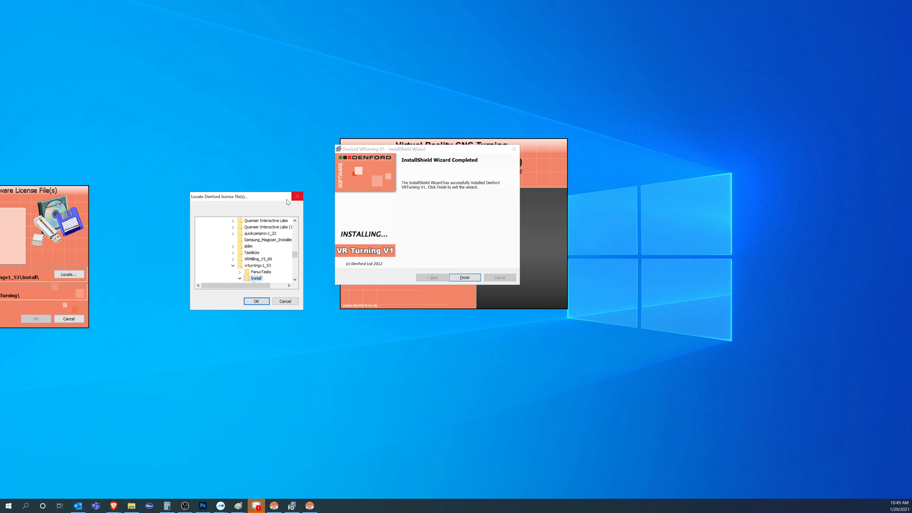
{"action": "left_click", "coordinate": [297, 197]}
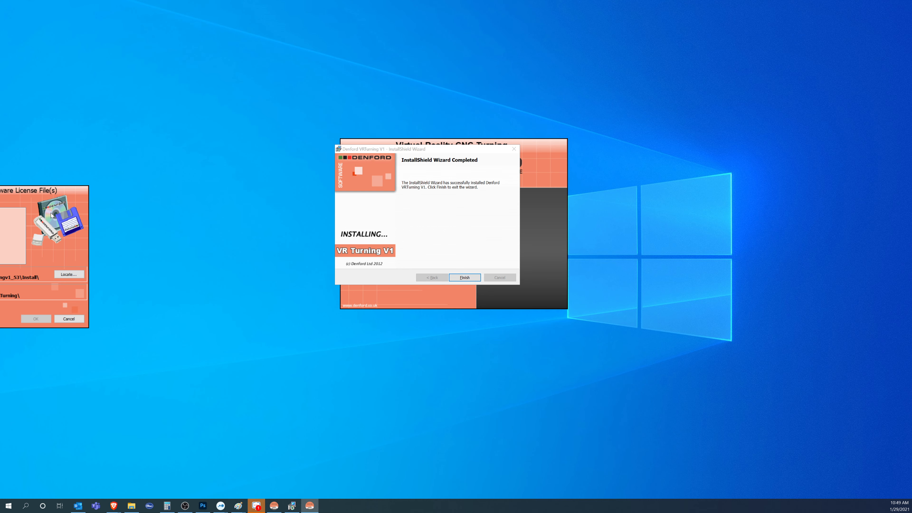
{"action": "left_click_drag", "start_coordinate": [35, 191], "coordinate": [448, 155]}
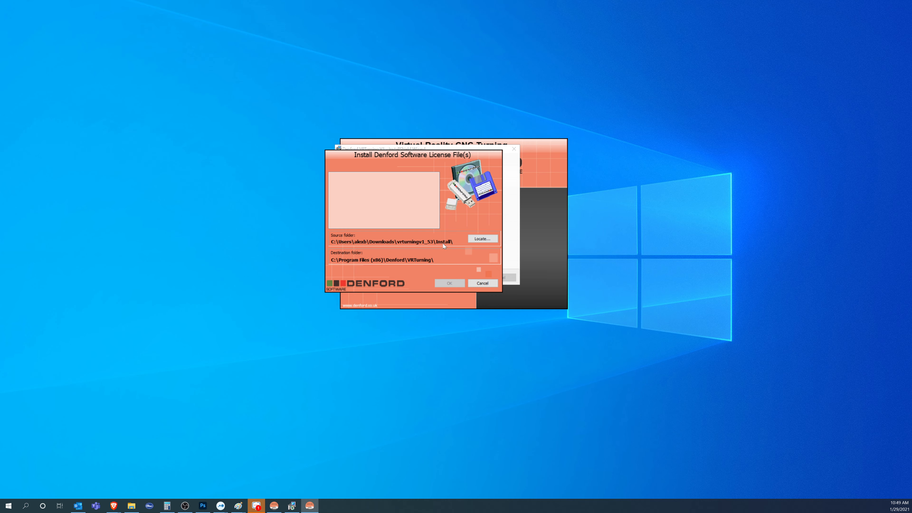
Step: Browse for the license source folder, expanding LU Router Passwords and its Passwords subfolder on the Desktop
{"action": "left_click", "coordinate": [476, 239]}
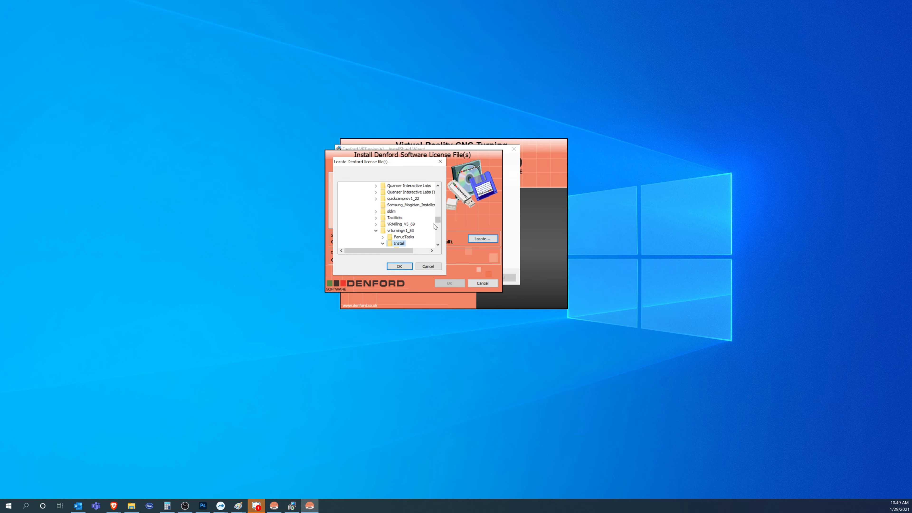
{"action": "left_click_drag", "start_coordinate": [437, 219], "coordinate": [437, 213]}
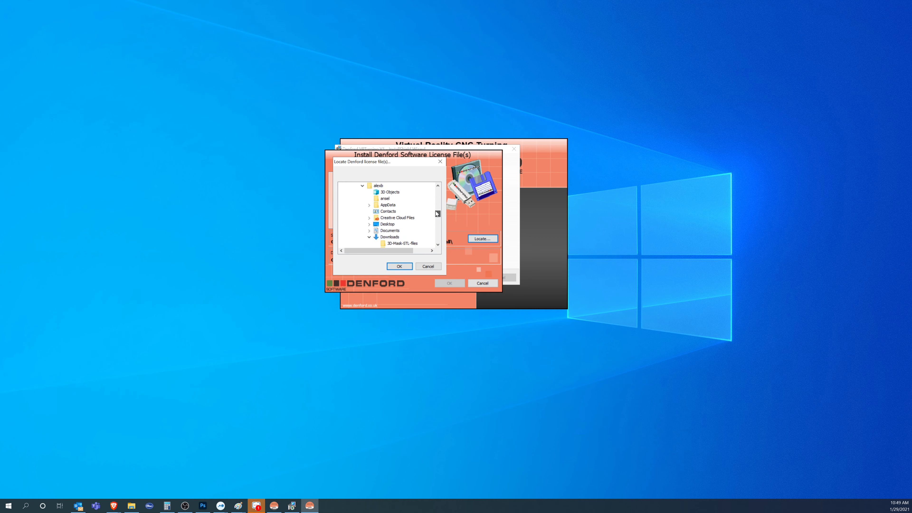
{"action": "scroll", "coordinate": [405, 214], "scroll_direction": "down", "scroll_amount": 5}
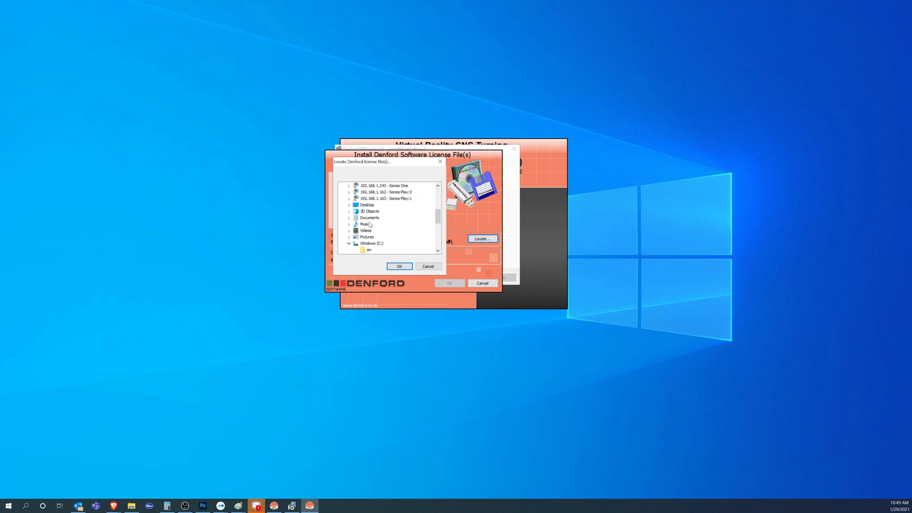
{"action": "left_click", "coordinate": [348, 243]}
{"action": "scroll", "coordinate": [360, 221], "scroll_direction": "up", "scroll_amount": 5}
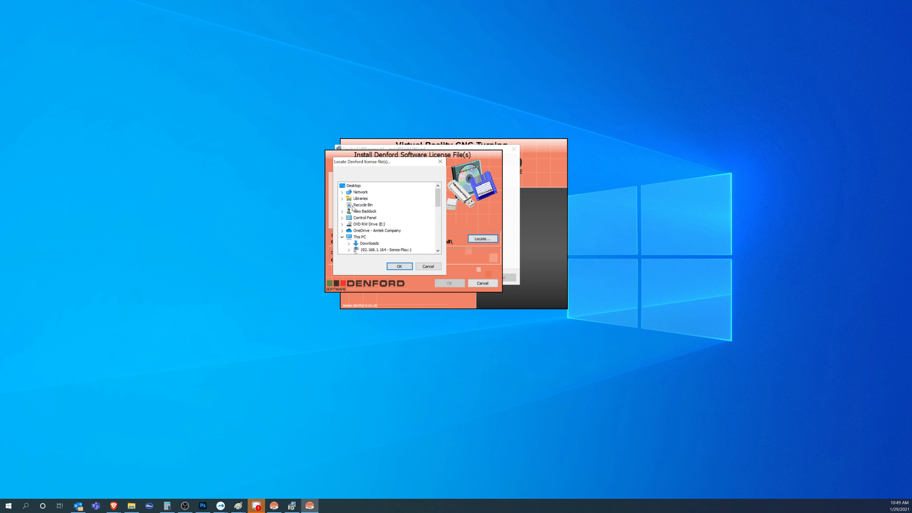
{"action": "left_click", "coordinate": [342, 237]}
{"action": "left_click", "coordinate": [346, 186]}
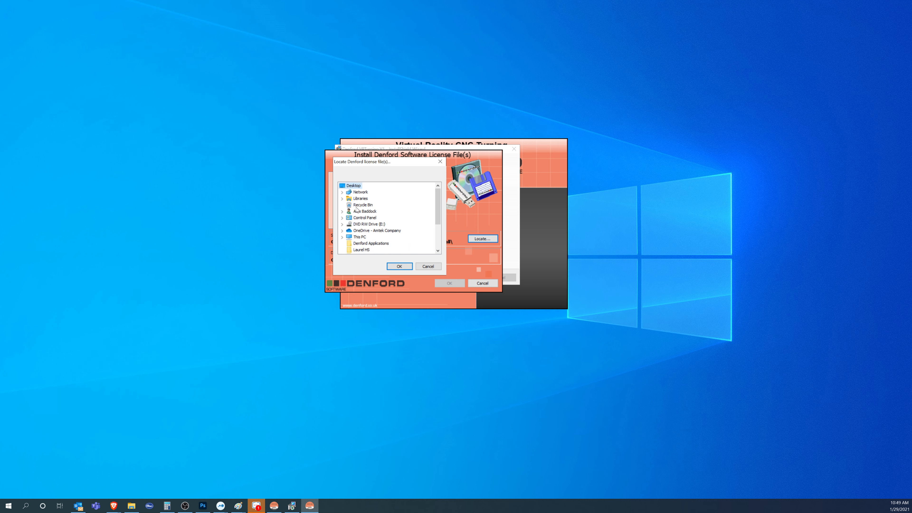
{"action": "scroll", "coordinate": [366, 226], "scroll_direction": "down", "scroll_amount": 1}
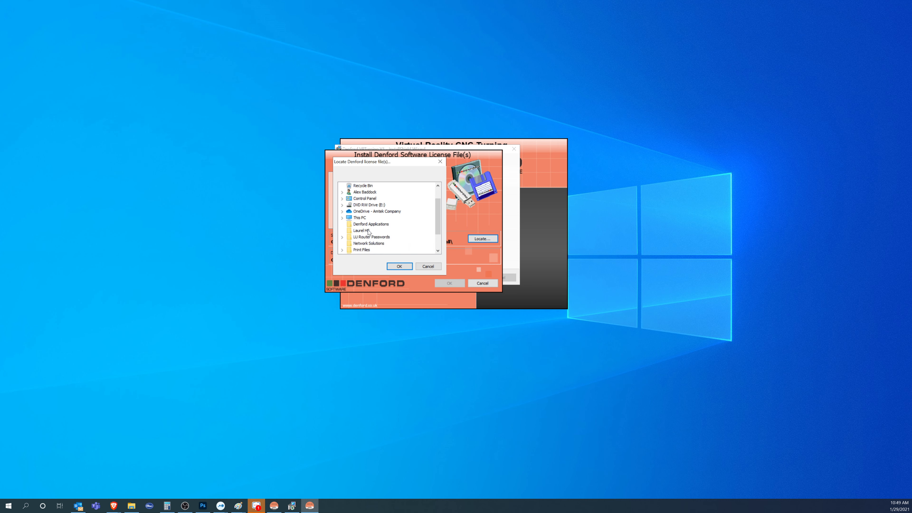
{"action": "left_click", "coordinate": [342, 237]}
{"action": "left_click", "coordinate": [348, 204]}
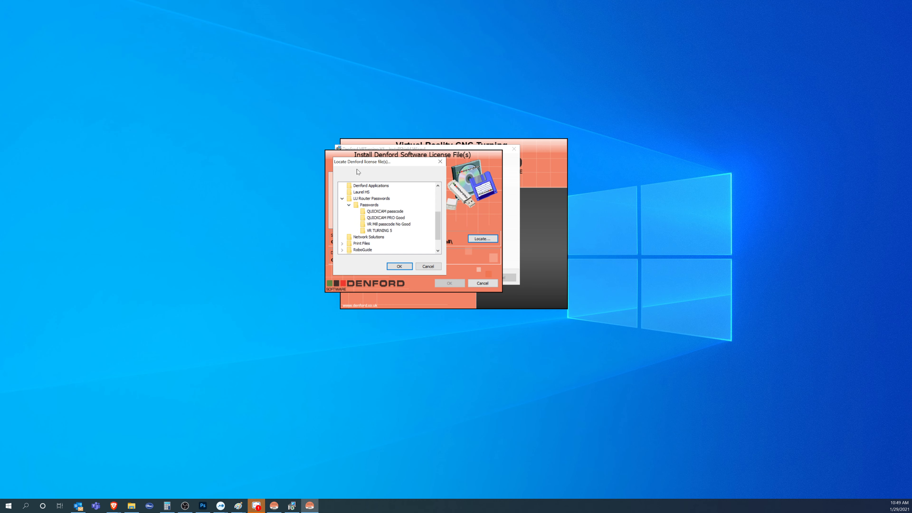
{"action": "left_click_drag", "start_coordinate": [361, 162], "coordinate": [281, 165]}
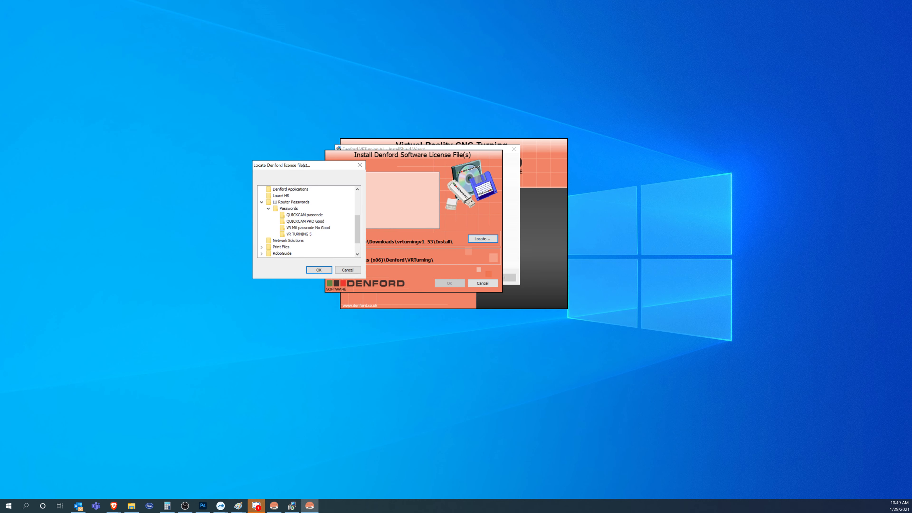
Step: In File Explorer, examine the SecKey.tff license files inside the QUICKCAM passcode and VR TURNING 5 folders
{"action": "left_click", "coordinate": [131, 505]}
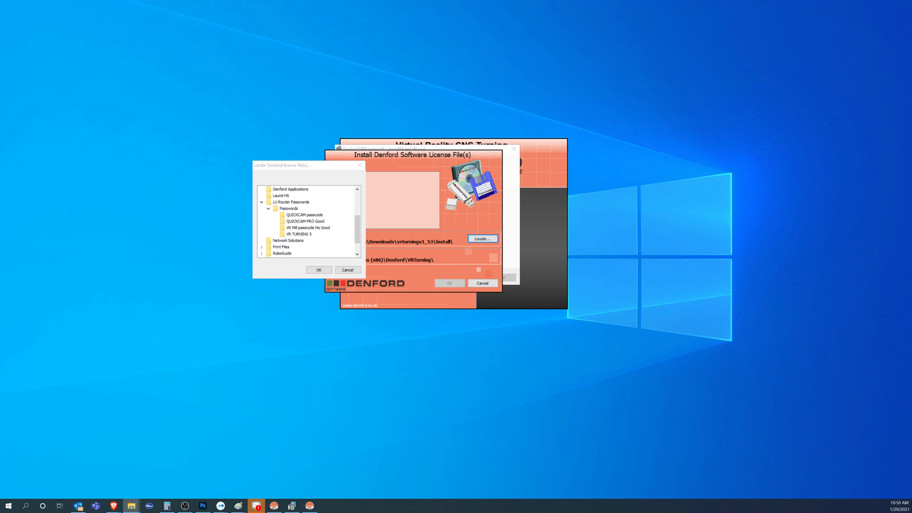
{"action": "left_click_drag", "start_coordinate": [164, 122], "coordinate": [323, 109]}
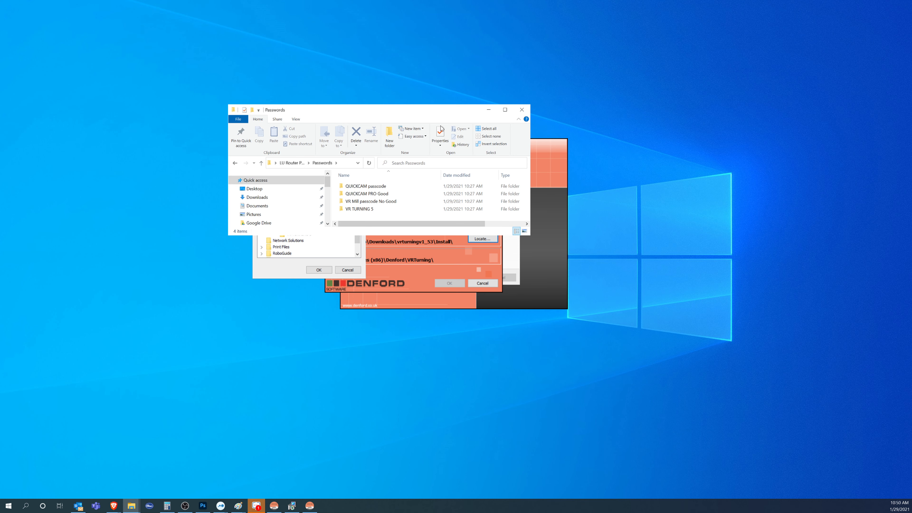
{"action": "double_click", "coordinate": [383, 188]}
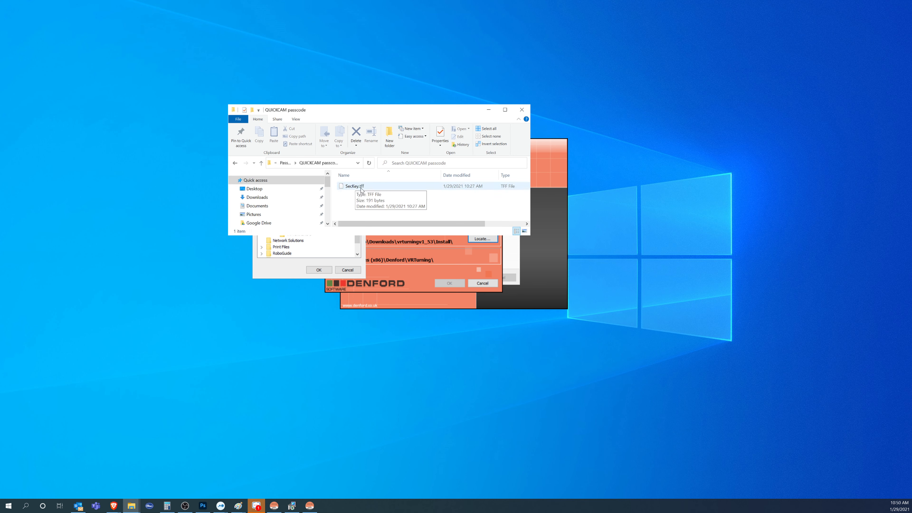
{"action": "left_click", "coordinate": [235, 163]}
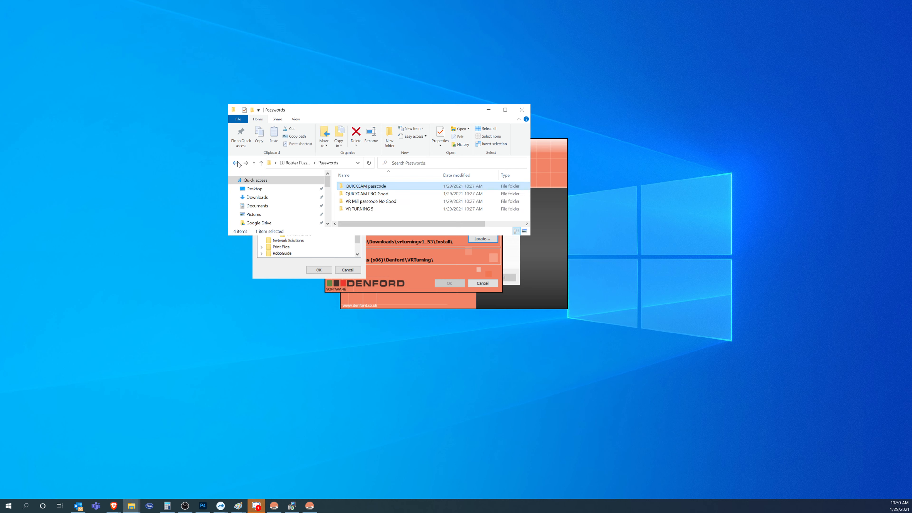
{"action": "double_click", "coordinate": [360, 190]}
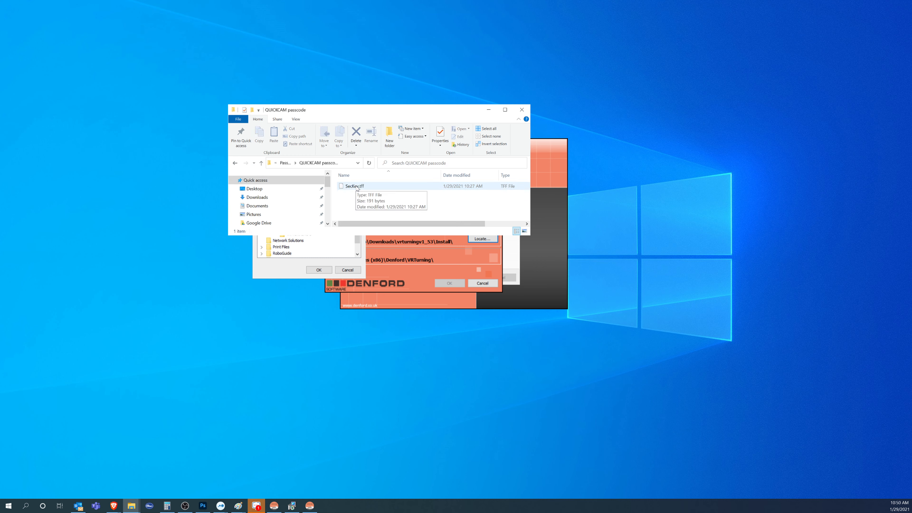
{"action": "left_click", "coordinate": [235, 164]}
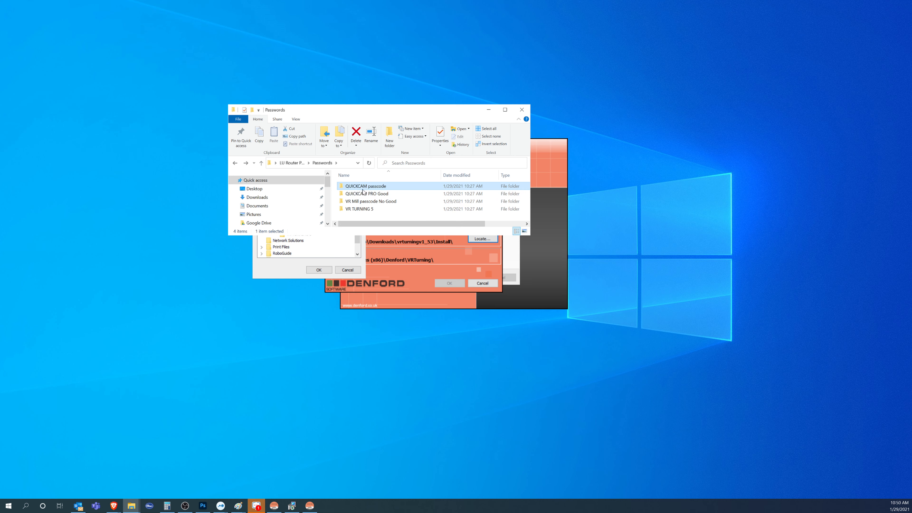
{"action": "double_click", "coordinate": [358, 209]}
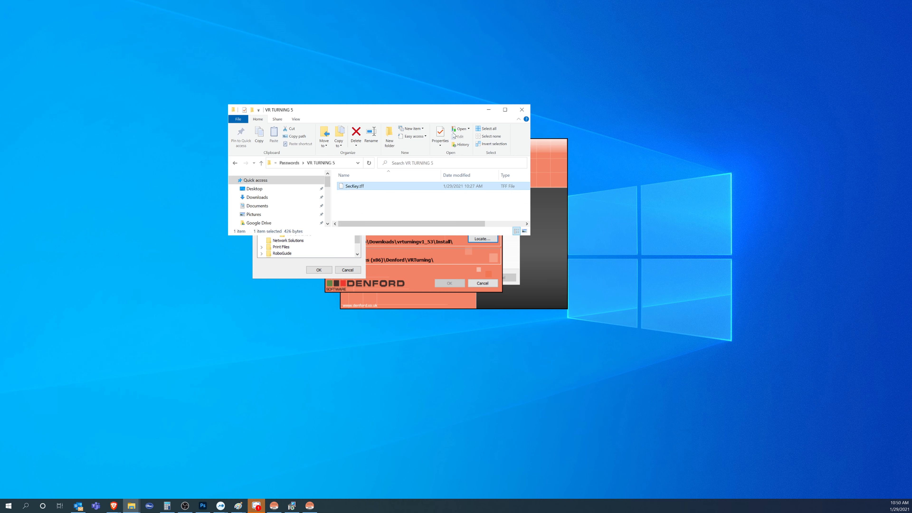
{"action": "left_click", "coordinate": [522, 110]}
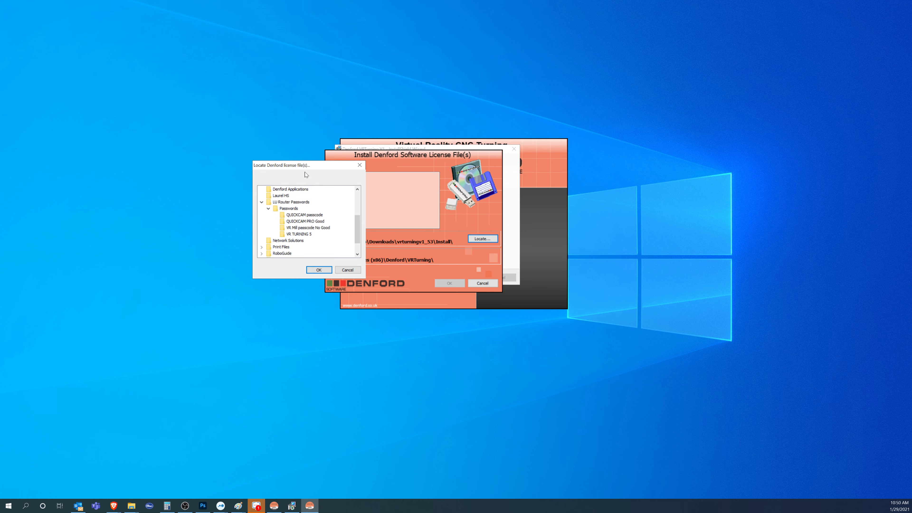
Step: Set the VR TURNING 5 folder as the source folder for the license file
{"action": "left_click", "coordinate": [299, 234]}
{"action": "left_click", "coordinate": [319, 269]}
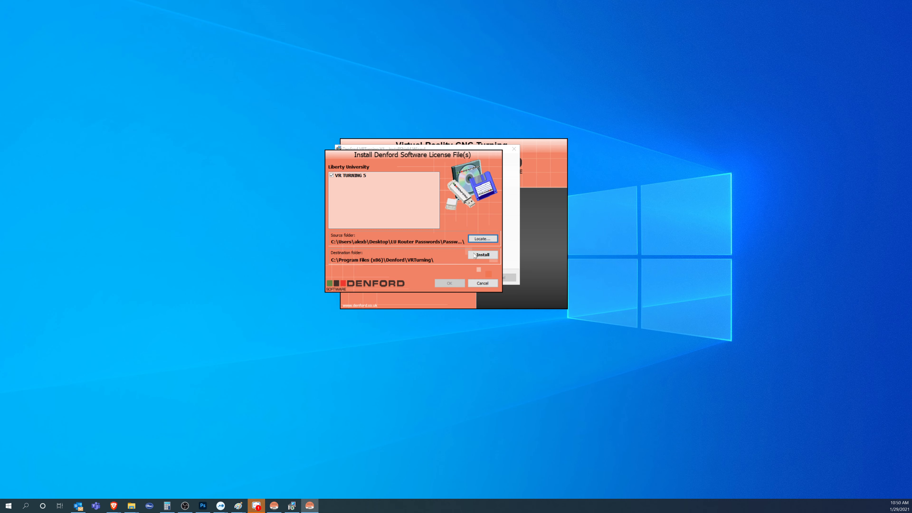
Step: Try the QUICKCAM PRO Good folder as the license source and switch back to the VR TURNING 5 folder
{"action": "left_click", "coordinate": [481, 239]}
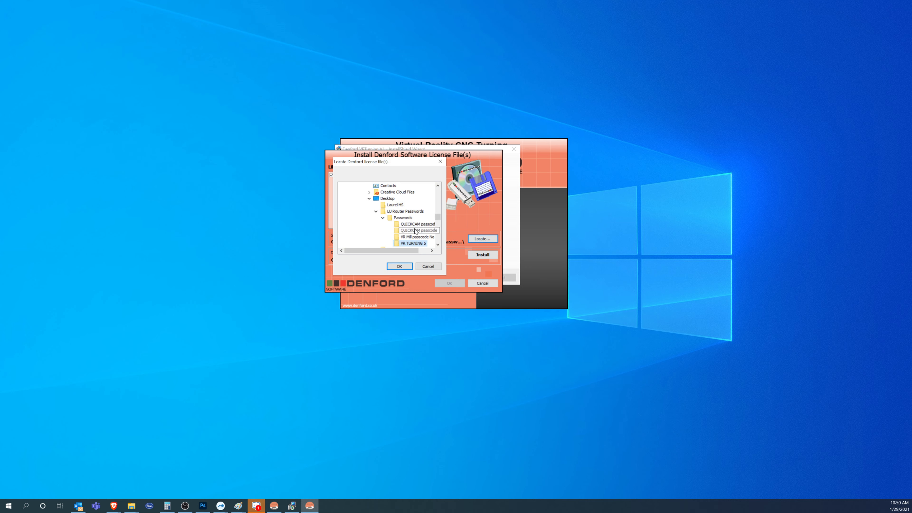
{"action": "left_click", "coordinate": [399, 266]}
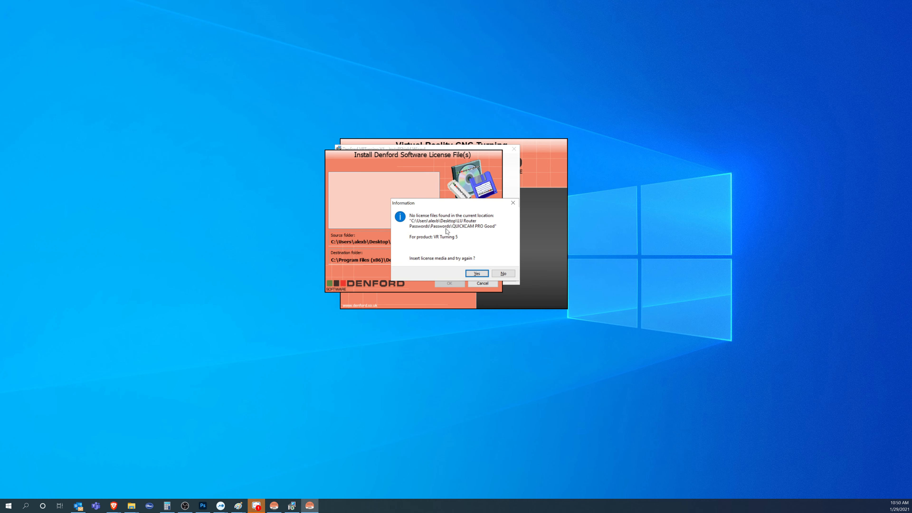
{"action": "left_click", "coordinate": [476, 273]}
{"action": "scroll", "coordinate": [415, 239], "scroll_direction": "down", "scroll_amount": 1}
{"action": "left_click", "coordinate": [410, 237]}
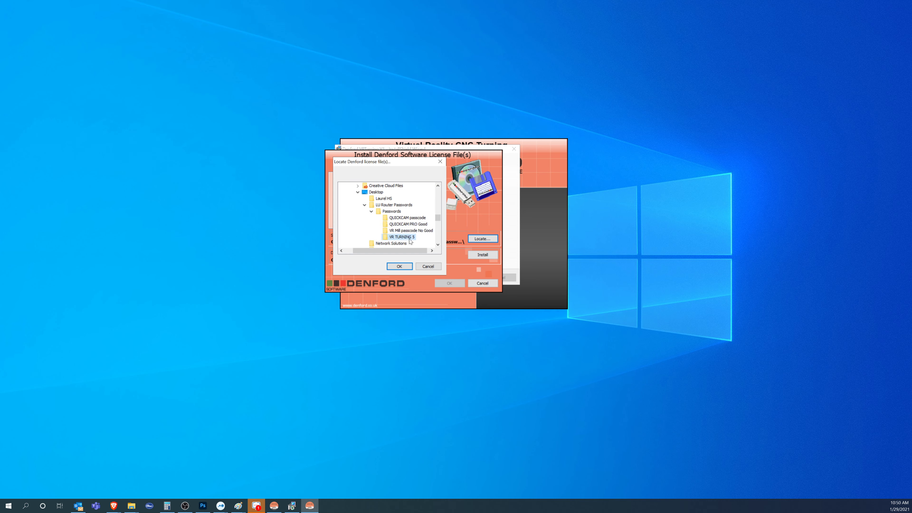
{"action": "left_click", "coordinate": [398, 270]}
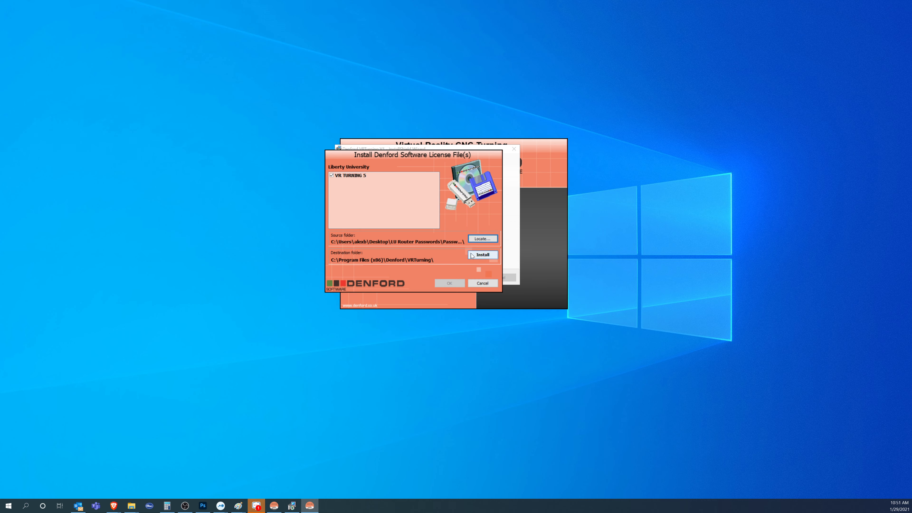
Step: Install the VR TURNING 5 license file and exit the Virtual Reality CNC Turning installer
{"action": "left_click", "coordinate": [482, 254]}
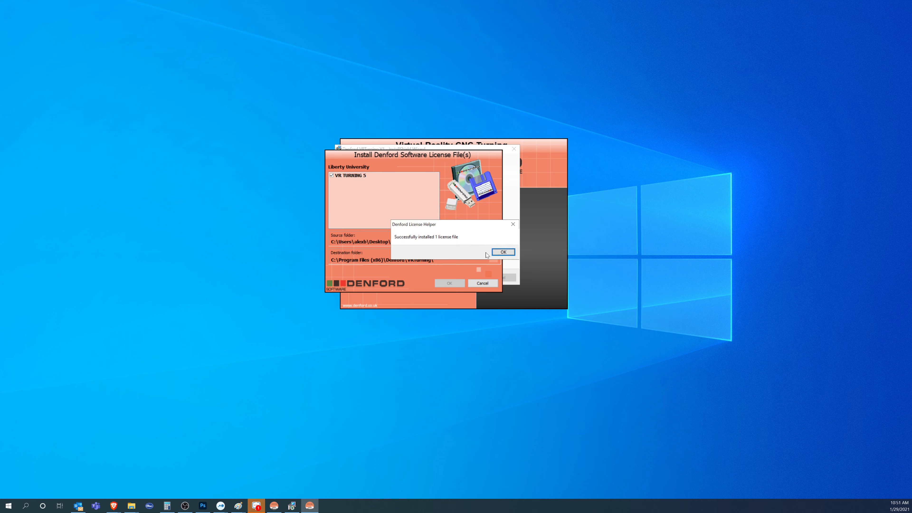
{"action": "left_click", "coordinate": [503, 252]}
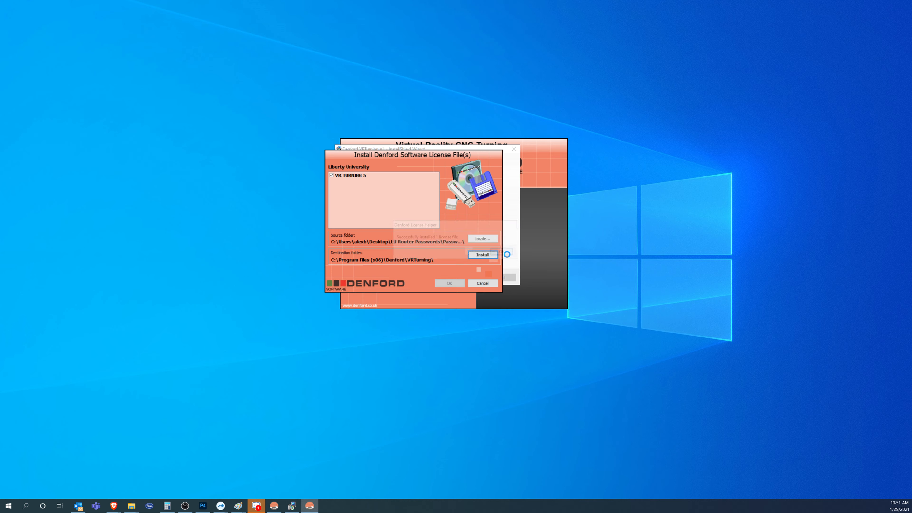
{"action": "left_click", "coordinate": [450, 283]}
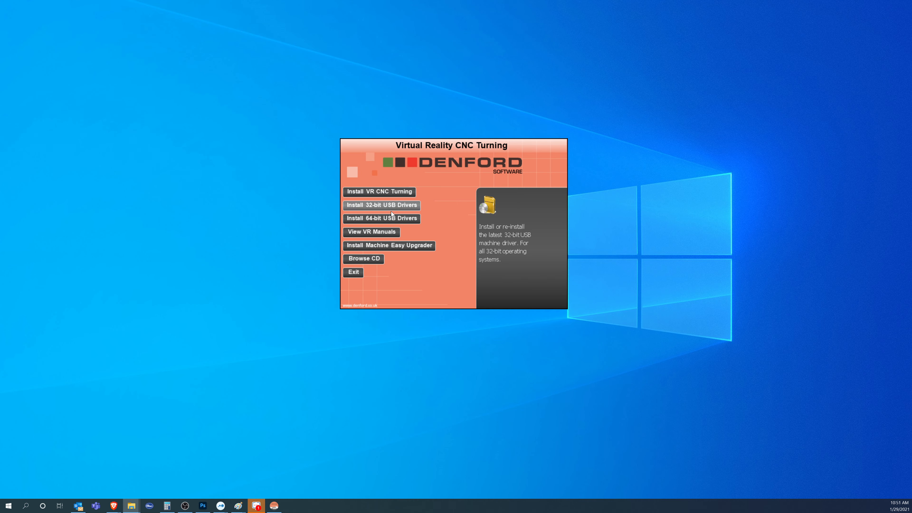
{"action": "left_click", "coordinate": [359, 273]}
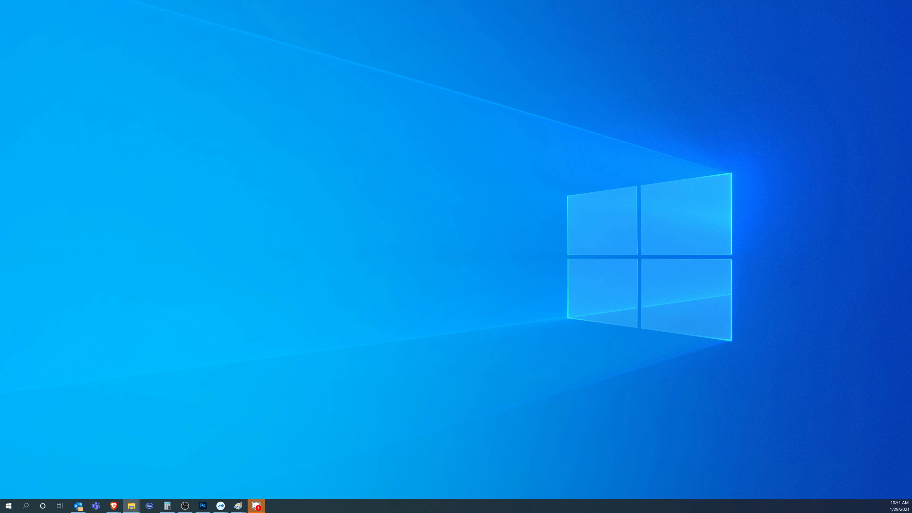